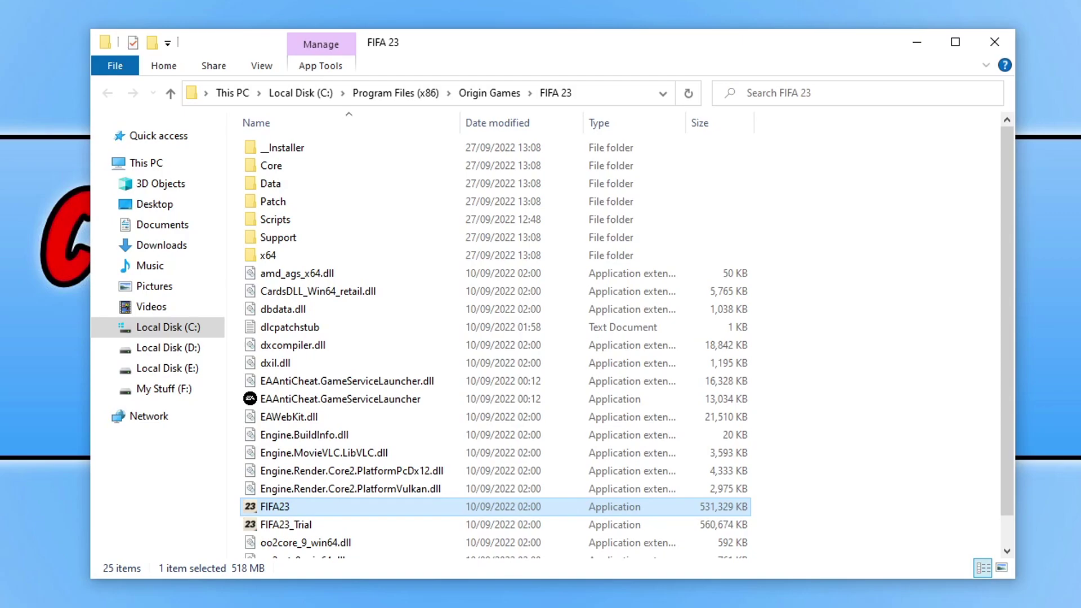
Open FIFA 23's __Installer folder, then its EAAntiCheat subfolder
{"action": "double_click", "coordinate": [345, 146]}
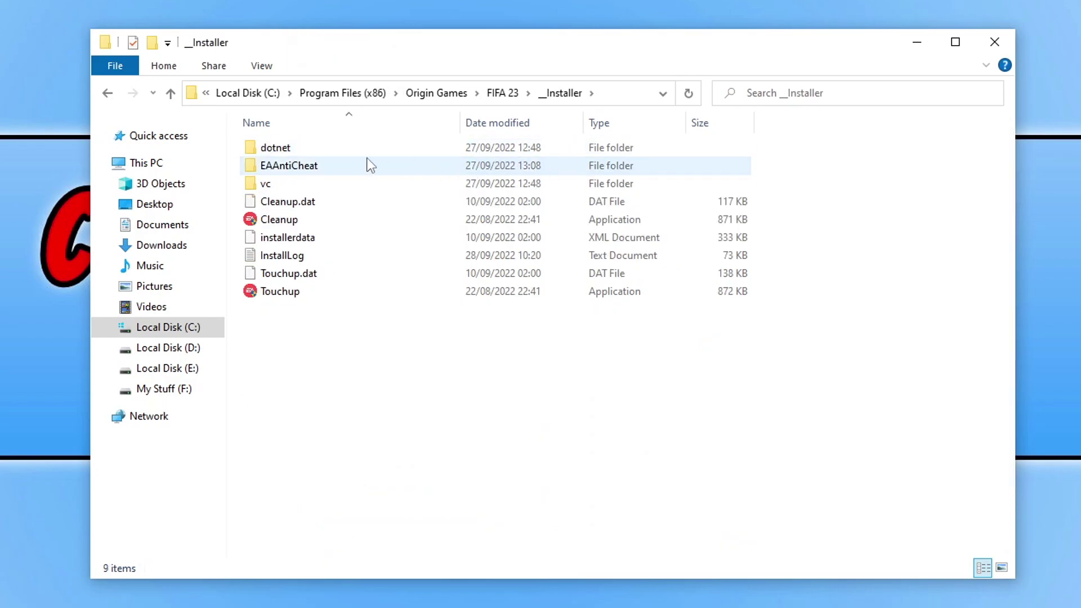
{"action": "double_click", "coordinate": [332, 167]}
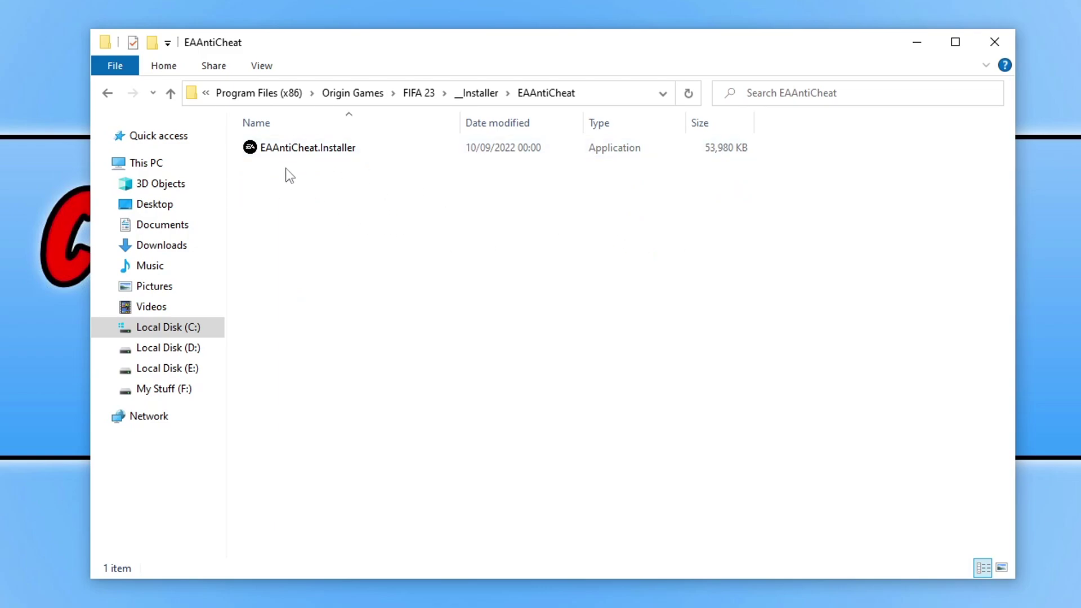
Run EAAntiCheat.Installer as administrator, select (Installed) FIFA 23, then uninstall and reinstall the anti-cheat
{"action": "right_click", "coordinate": [284, 150]}
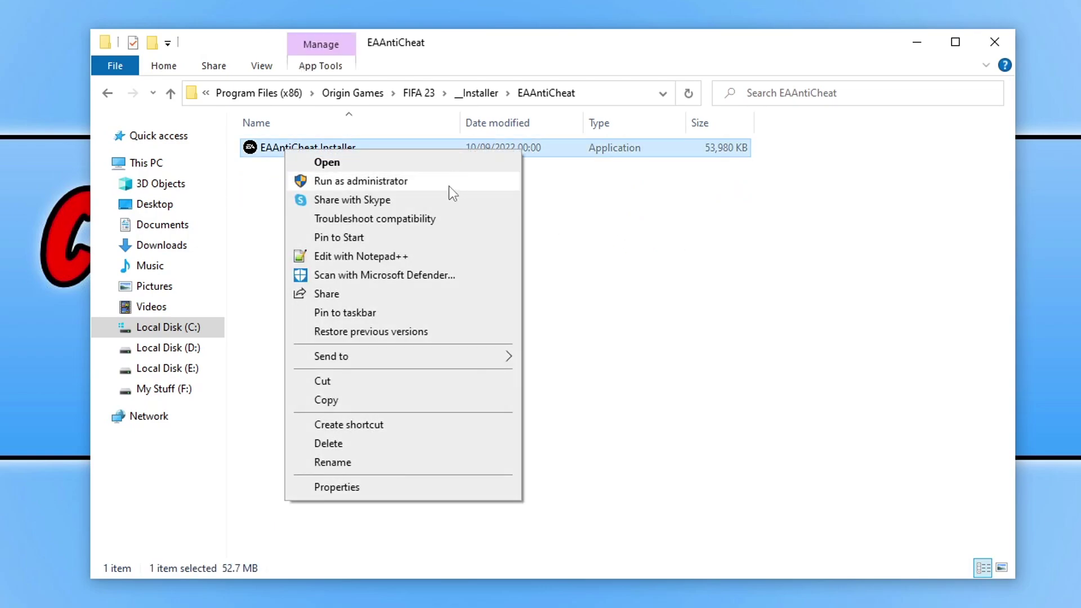
{"action": "left_click", "coordinate": [448, 184]}
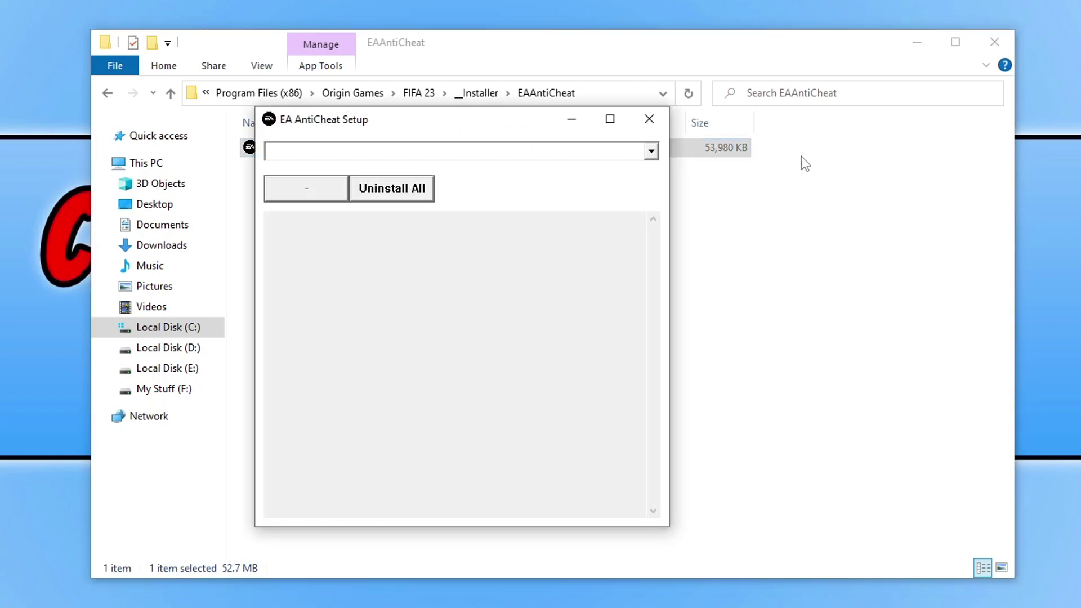
{"action": "left_click", "coordinate": [626, 153]}
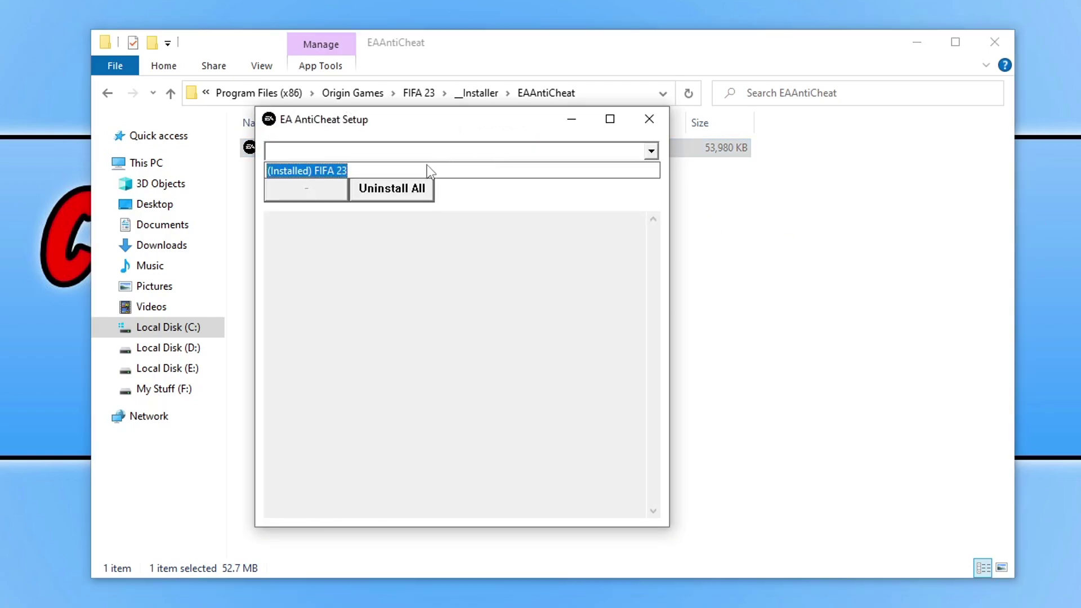
{"action": "left_click", "coordinate": [376, 170]}
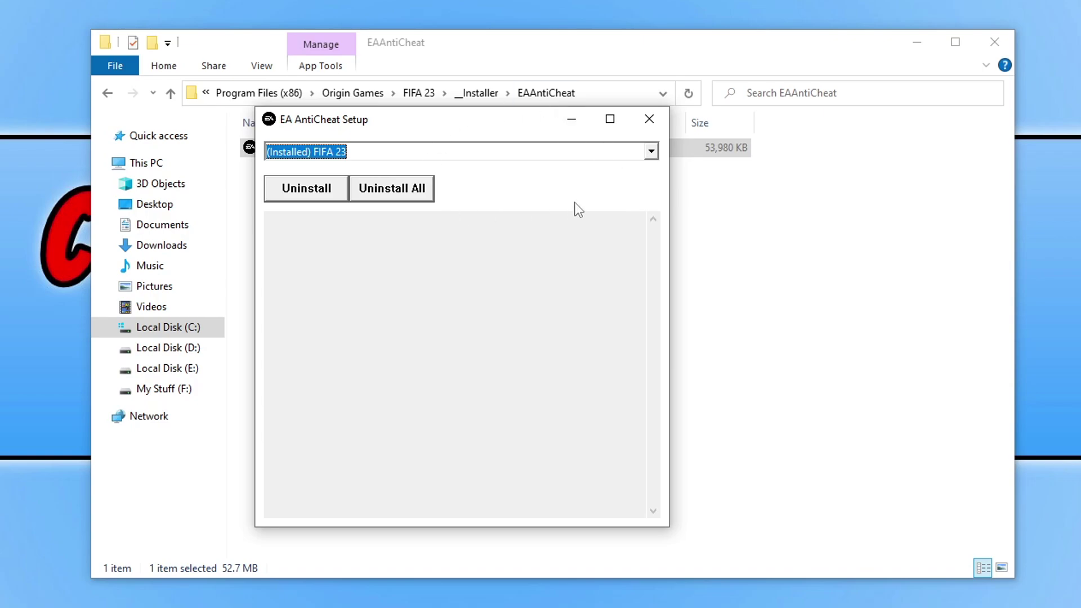
{"action": "left_click", "coordinate": [324, 190]}
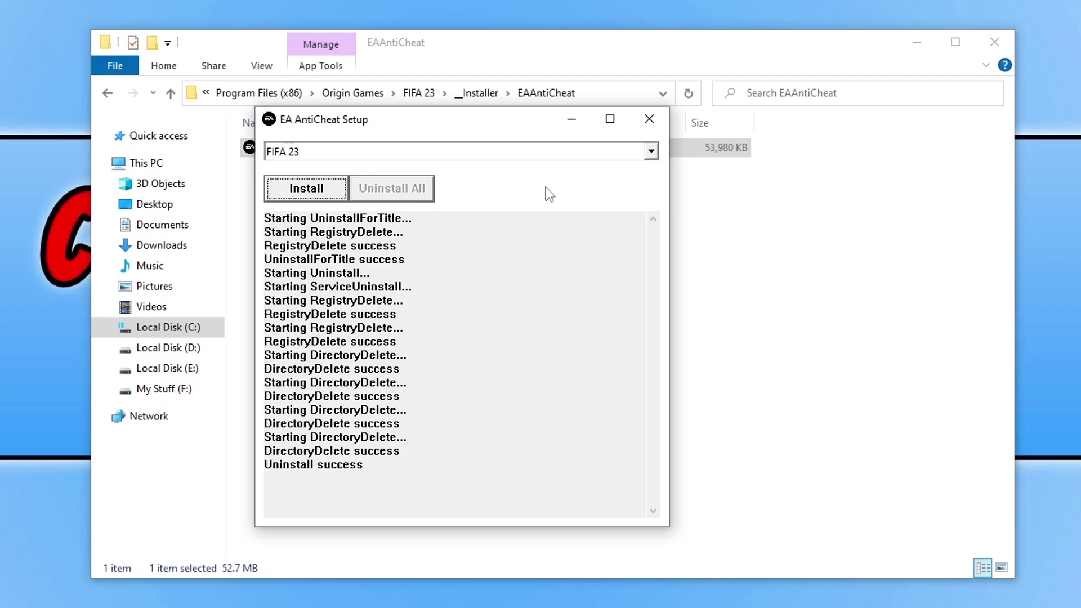
{"action": "left_click", "coordinate": [322, 188]}
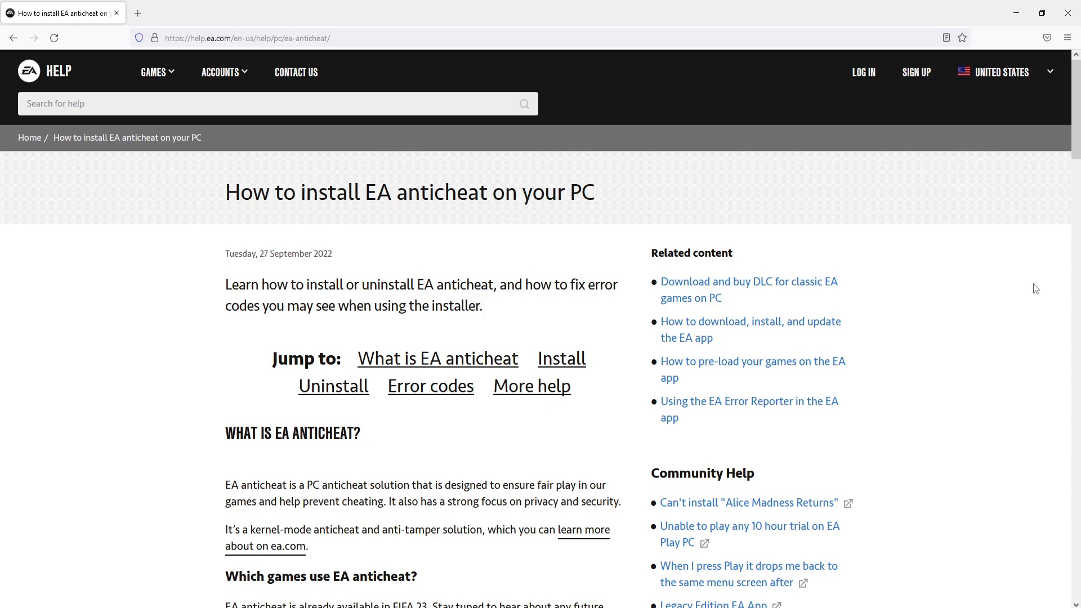
Download the EA anticheat installer from the 'How to install EA anticheat' section
{"action": "scroll", "coordinate": [1031, 279], "scroll_direction": "down", "scroll_amount": 6}
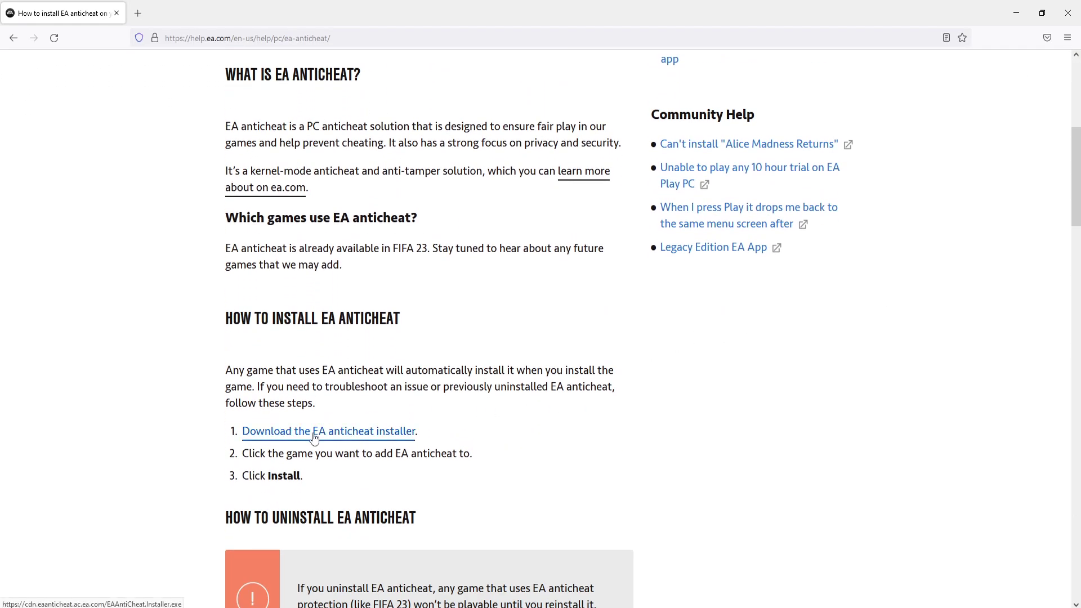
{"action": "left_click", "coordinate": [357, 433]}
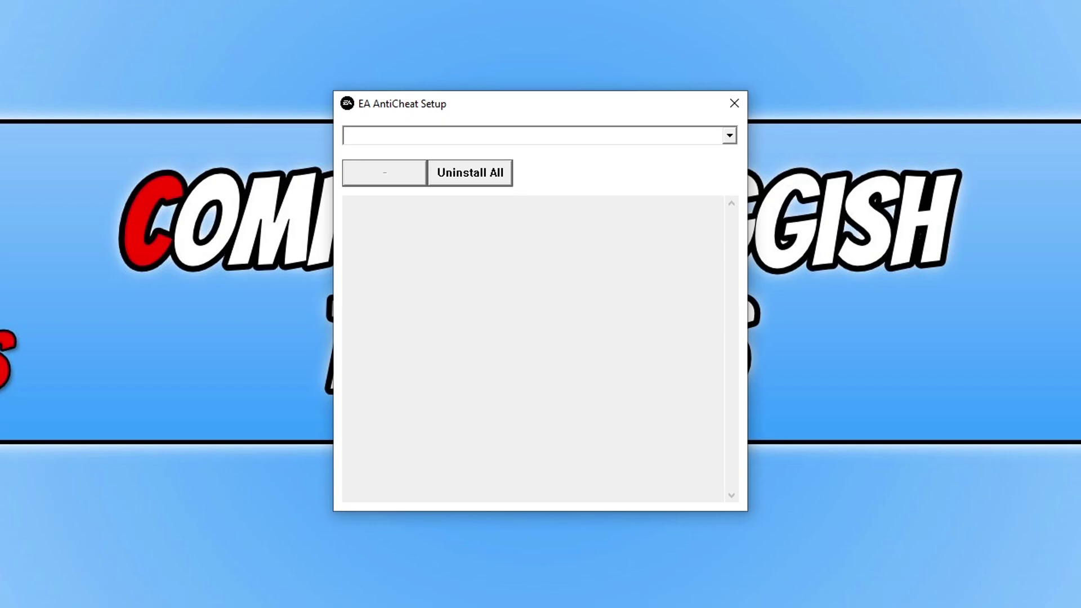
In the freshly downloaded setup, select (Installed) FIFA 23, uninstall, then reinstall EA AntiCheat
{"action": "left_click", "coordinate": [705, 139]}
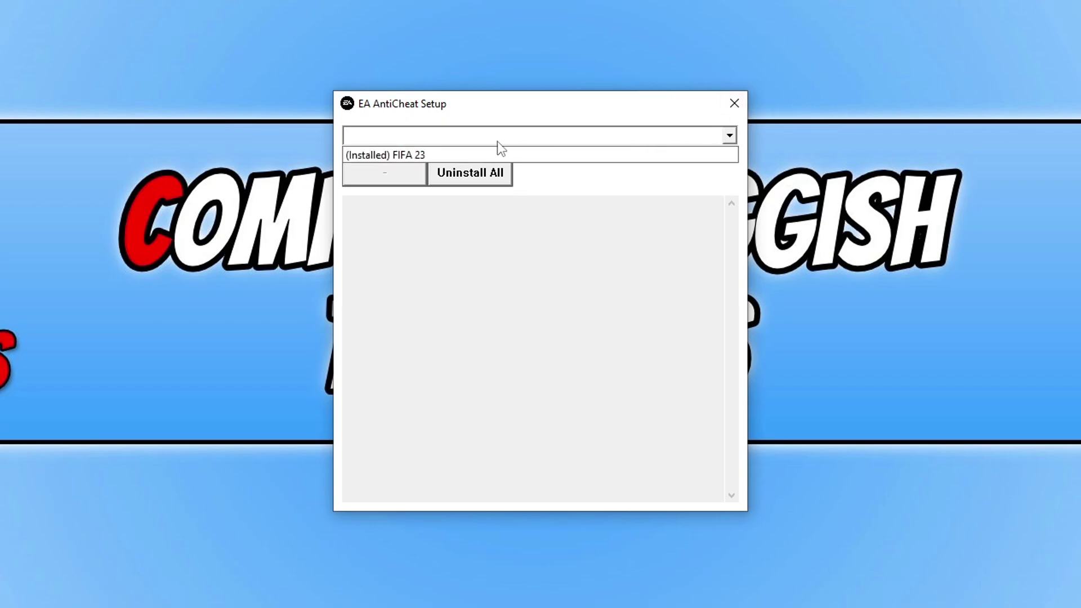
{"action": "left_click", "coordinate": [487, 153]}
{"action": "left_click", "coordinate": [476, 173]}
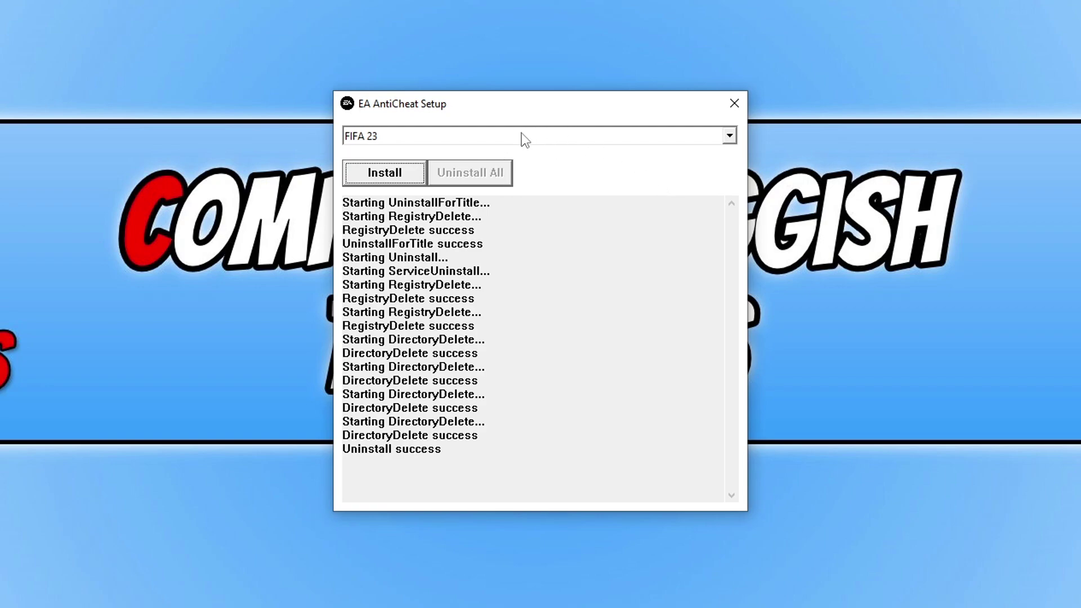
{"action": "left_click", "coordinate": [397, 176]}
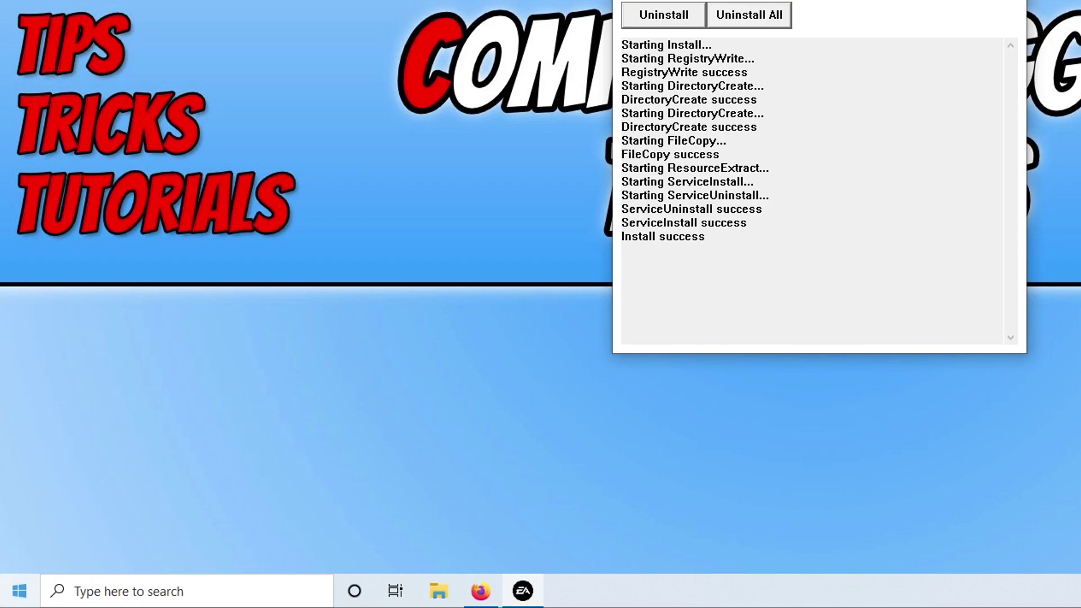
{"action": "right_click", "coordinate": [2, 604]}
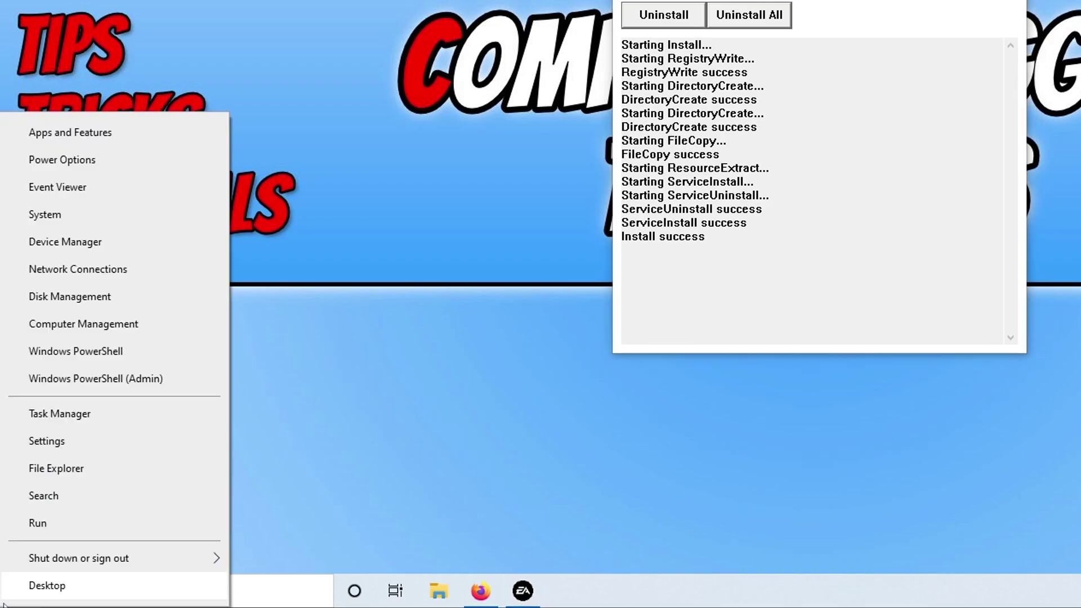
Launch Task Manager and scroll its Services list down to the EA services
{"action": "left_click", "coordinate": [92, 417]}
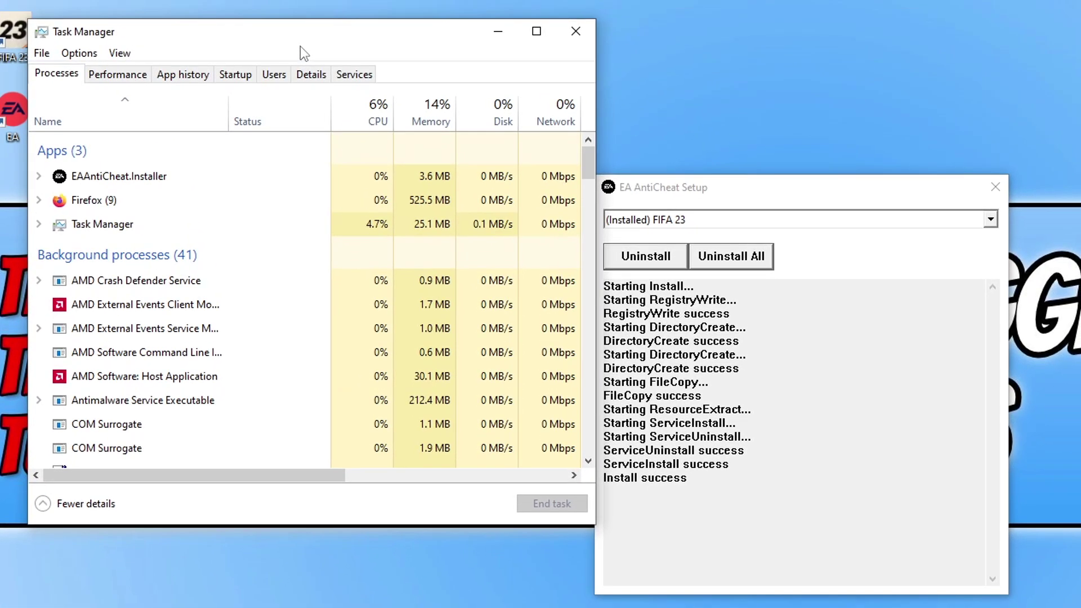
{"action": "left_click", "coordinate": [359, 74]}
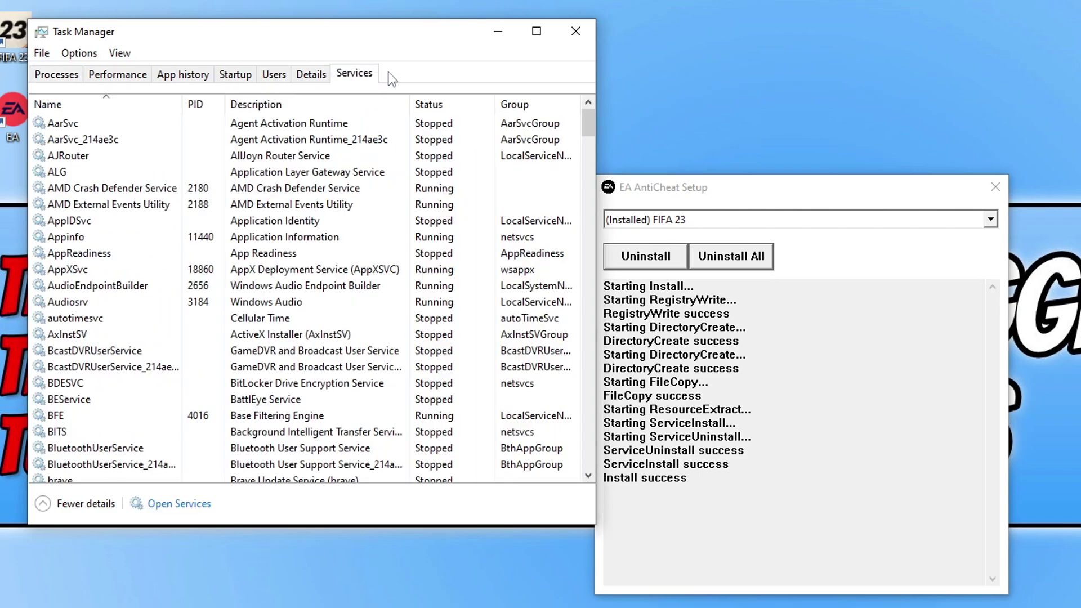
{"action": "scroll", "coordinate": [298, 303], "scroll_direction": "down", "scroll_amount": 6}
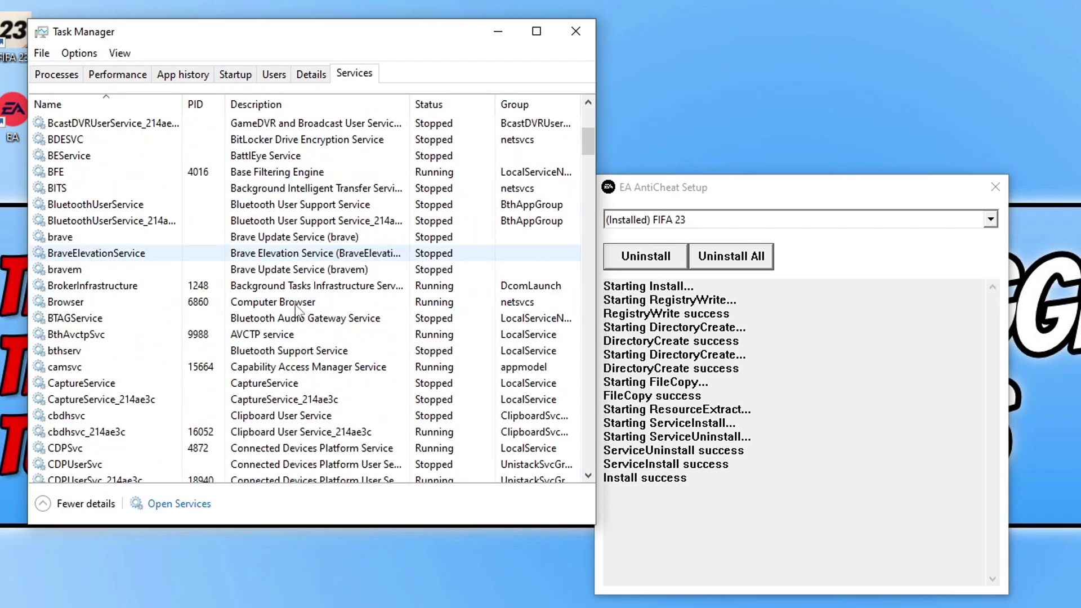
{"action": "scroll", "coordinate": [295, 307], "scroll_direction": "down", "scroll_amount": 11}
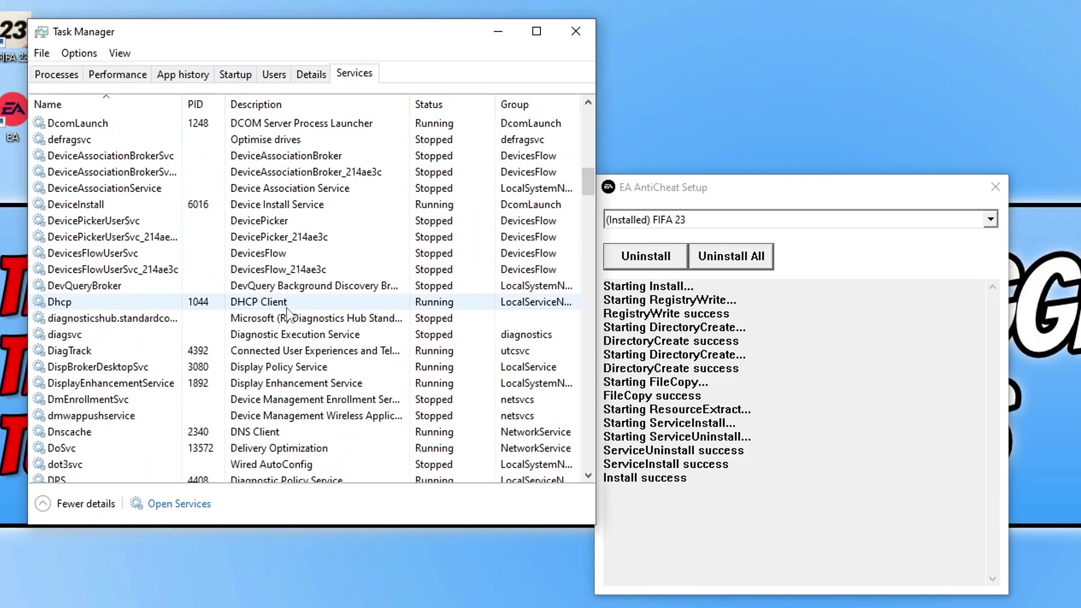
{"action": "scroll", "coordinate": [288, 313], "scroll_direction": "down", "scroll_amount": 4}
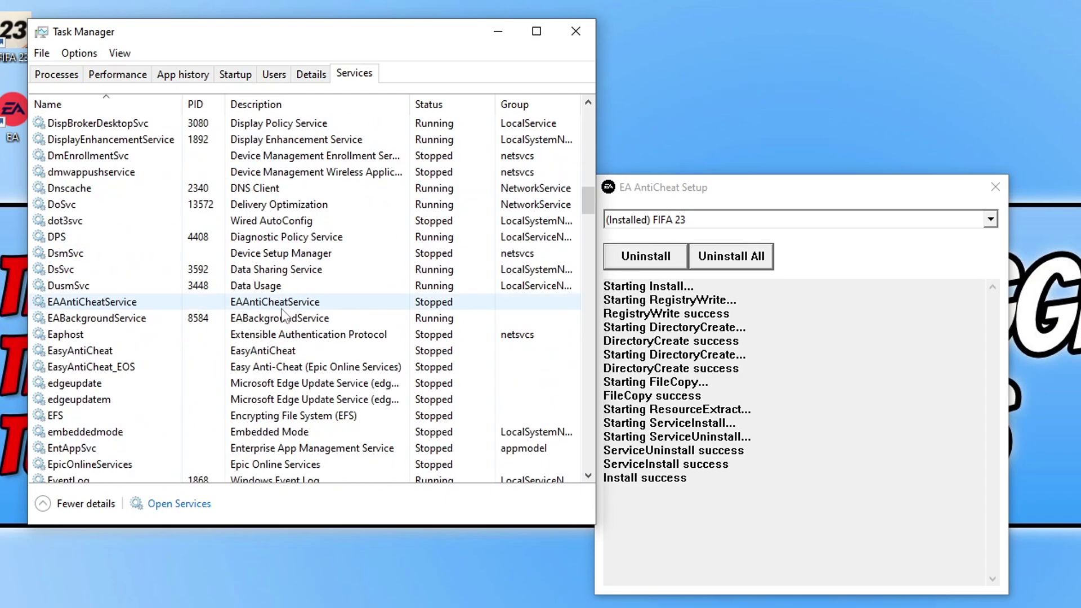
Confirm EAAntiCheatService is stopped and stop EABackgroundService
{"action": "left_click", "coordinate": [370, 300]}
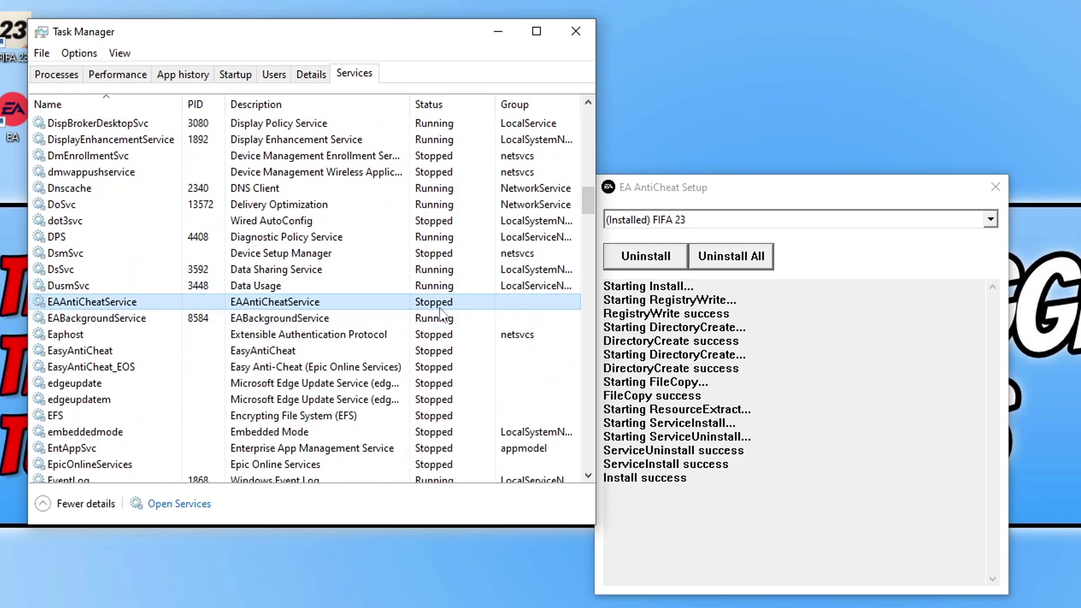
{"action": "right_click", "coordinate": [105, 309]}
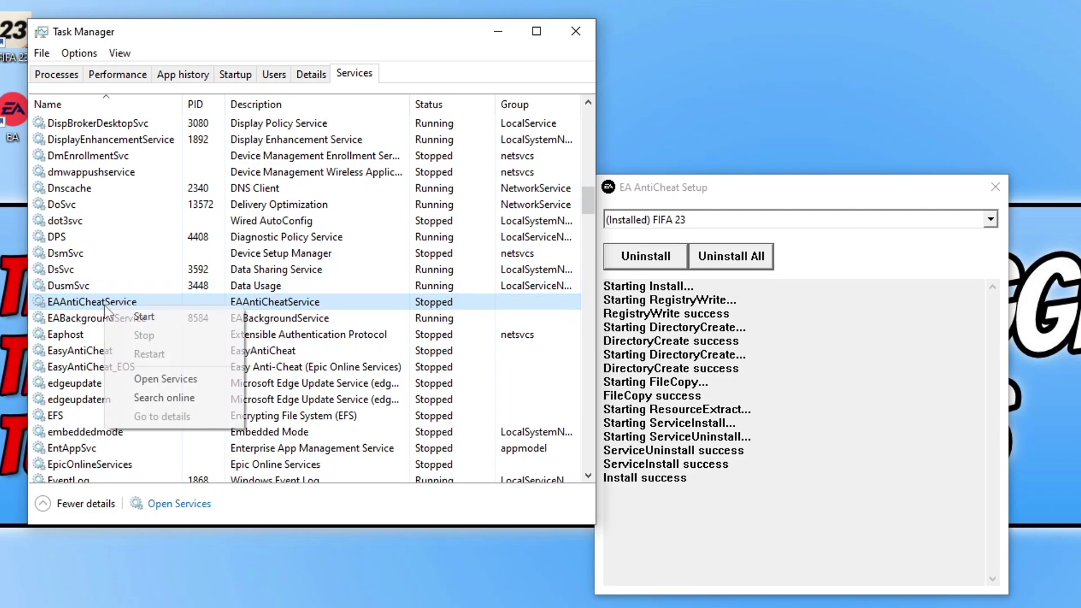
{"action": "left_click", "coordinate": [394, 336]}
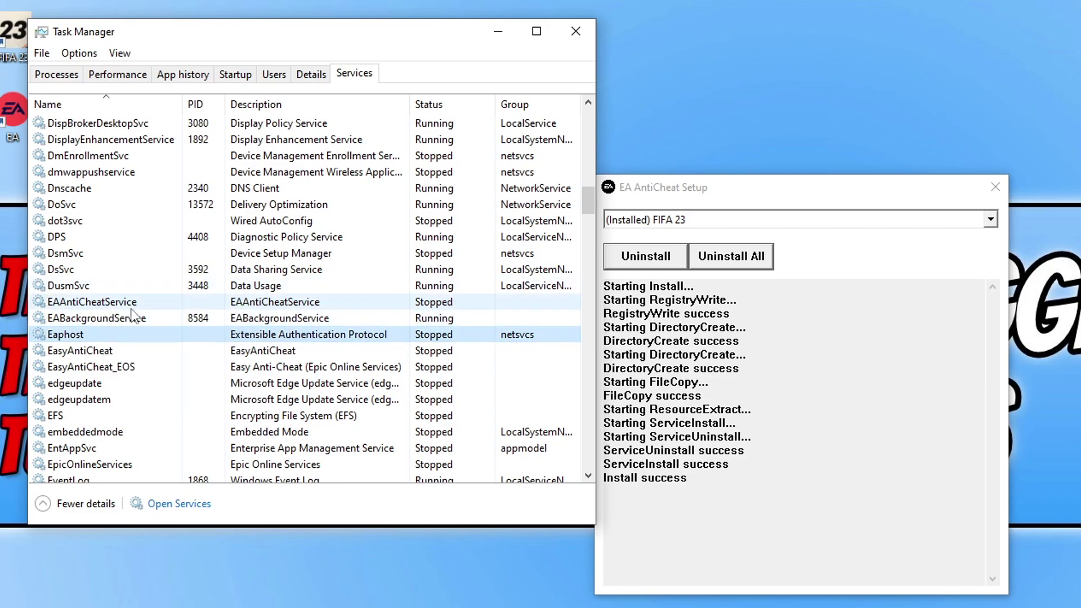
{"action": "left_click", "coordinate": [123, 323]}
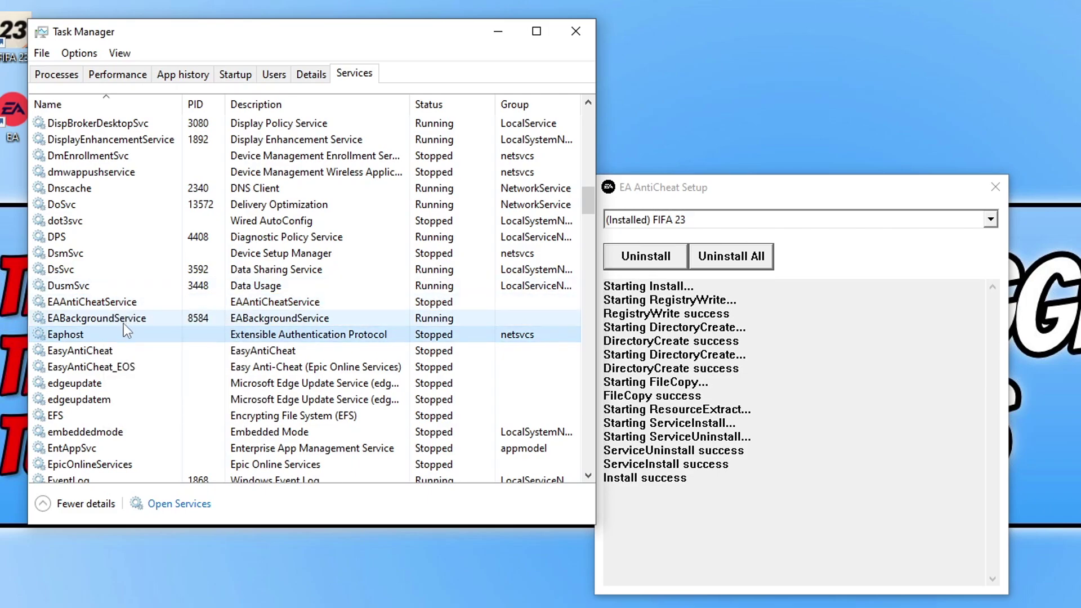
{"action": "right_click", "coordinate": [152, 318]}
{"action": "left_click", "coordinate": [207, 347]}
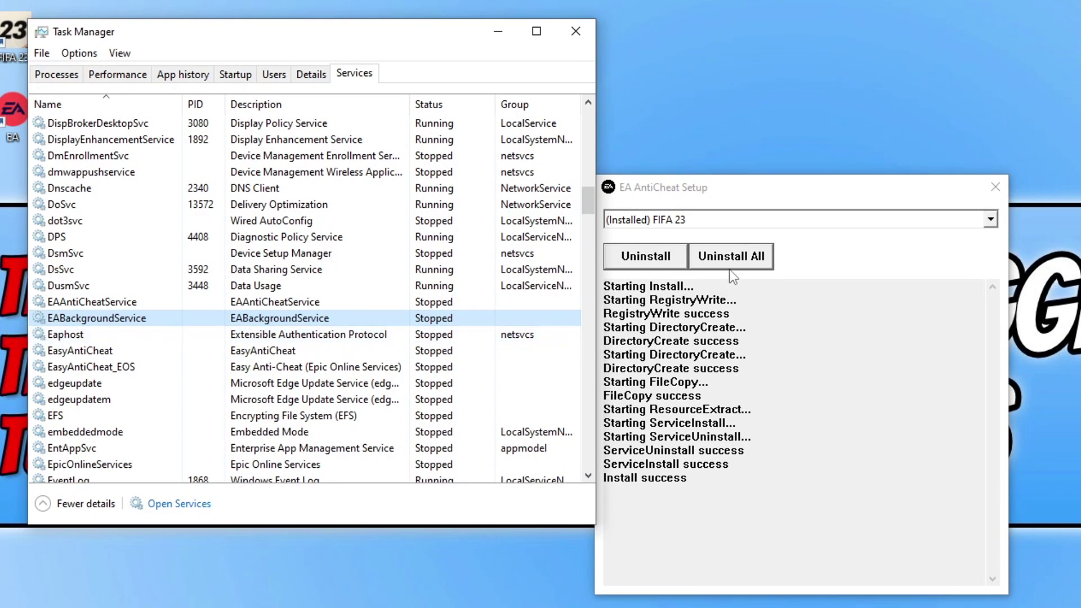
Uninstall and reinstall EA AntiCheat for FIFA 23 once more, then close Task Manager
{"action": "left_click", "coordinate": [663, 257]}
{"action": "left_click", "coordinate": [662, 257]}
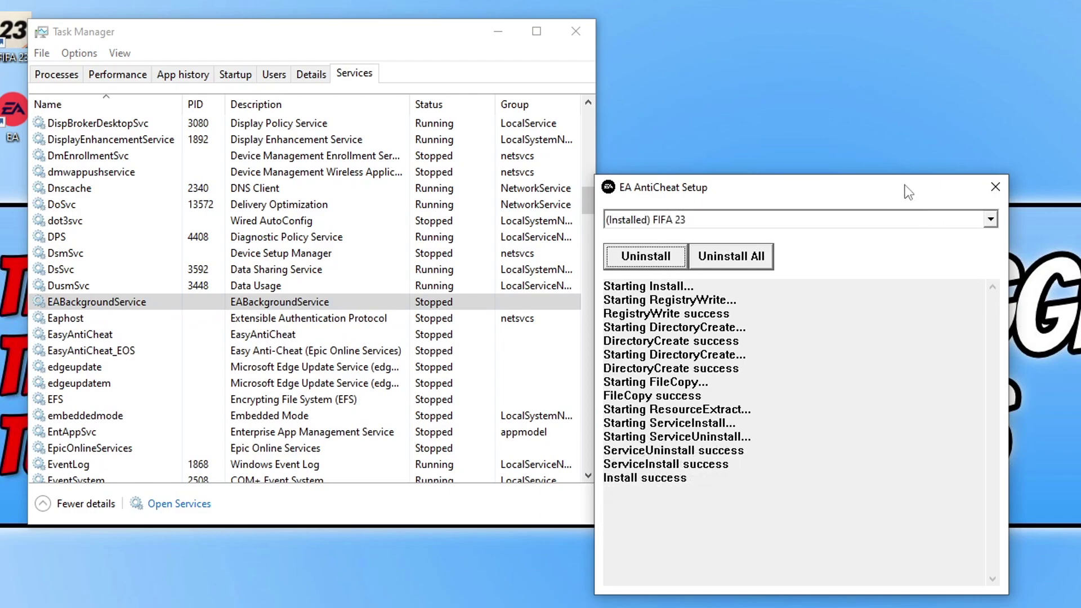
{"action": "left_click", "coordinate": [576, 40]}
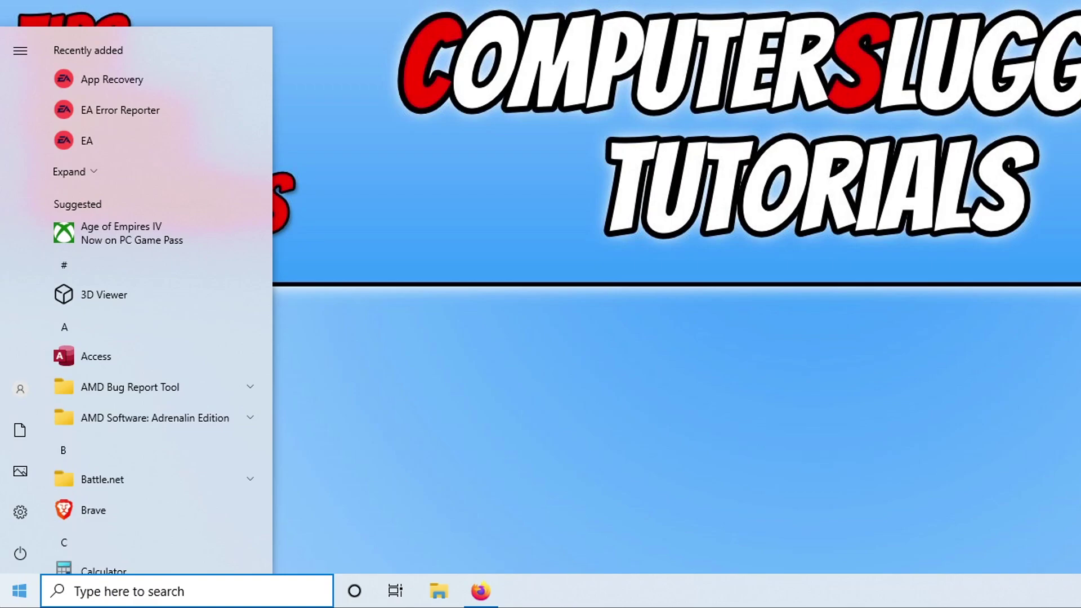
Launch System Configuration via msconfig and show its Services list
{"action": "type", "text": "msconfig"}
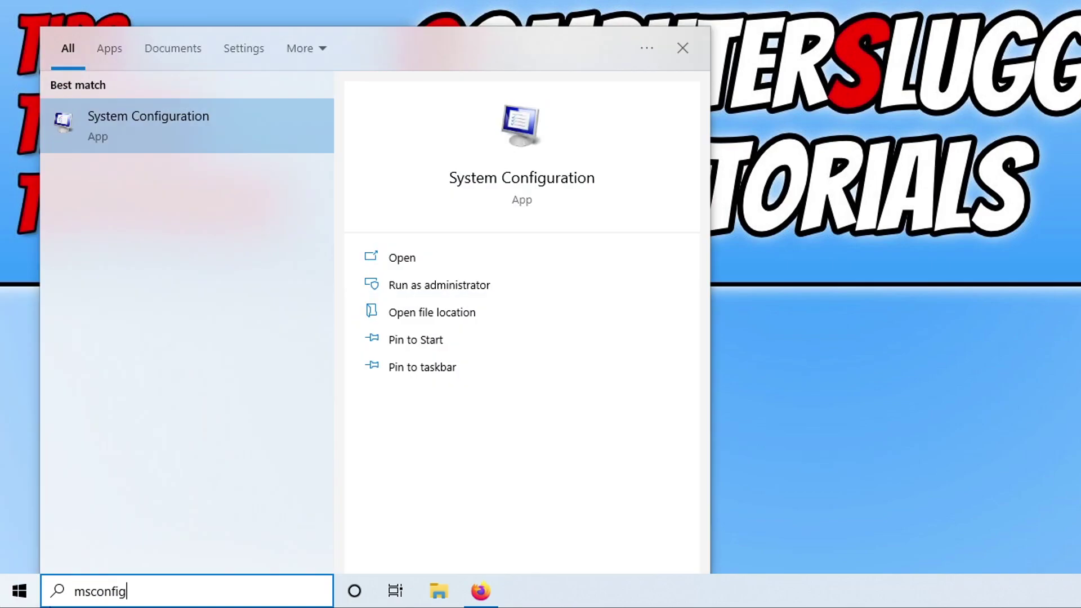
{"action": "left_click", "coordinate": [197, 133]}
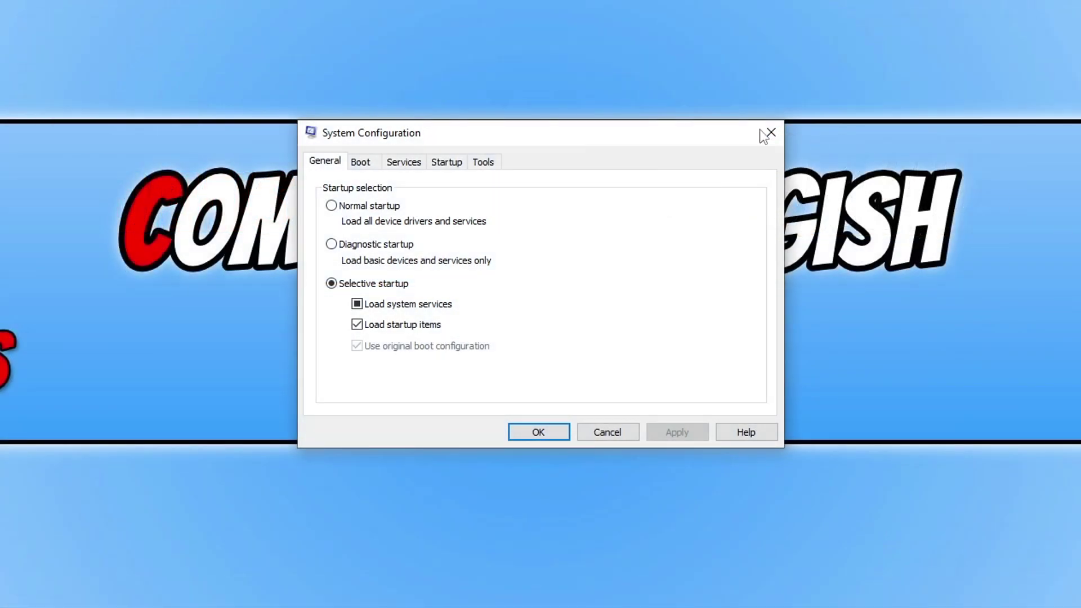
{"action": "left_click", "coordinate": [401, 166]}
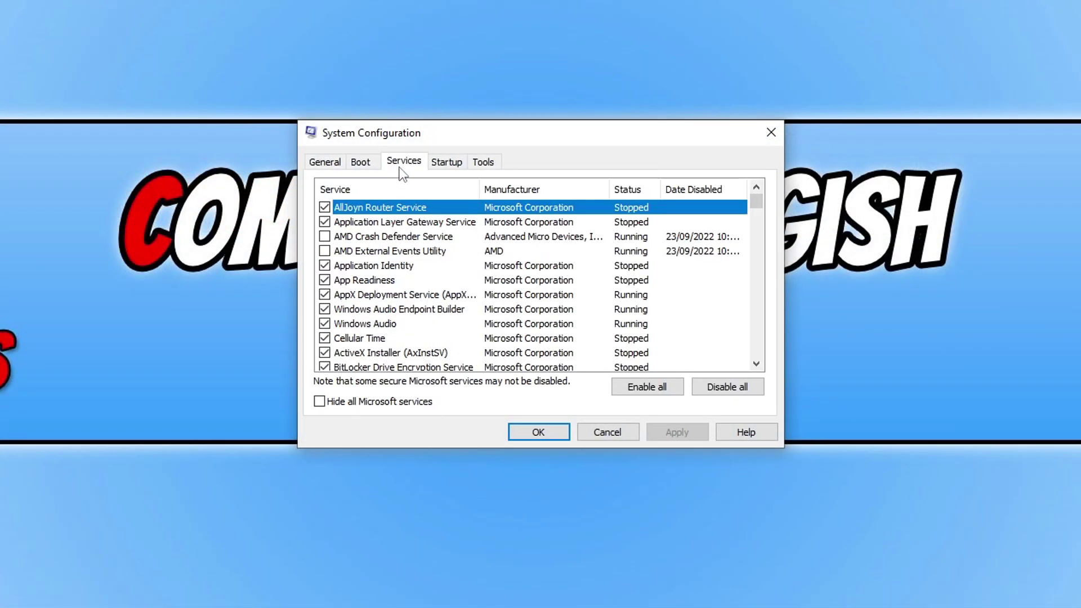
Hide all Microsoft services, disable and apply the rest, then go to Startup
{"action": "left_click", "coordinate": [326, 403]}
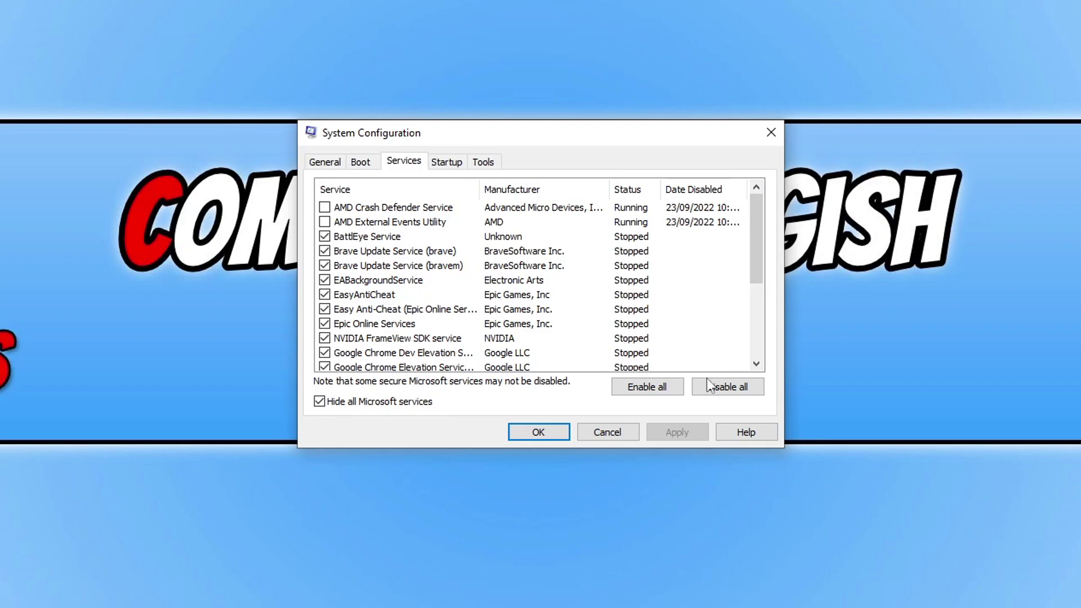
{"action": "left_click", "coordinate": [723, 387]}
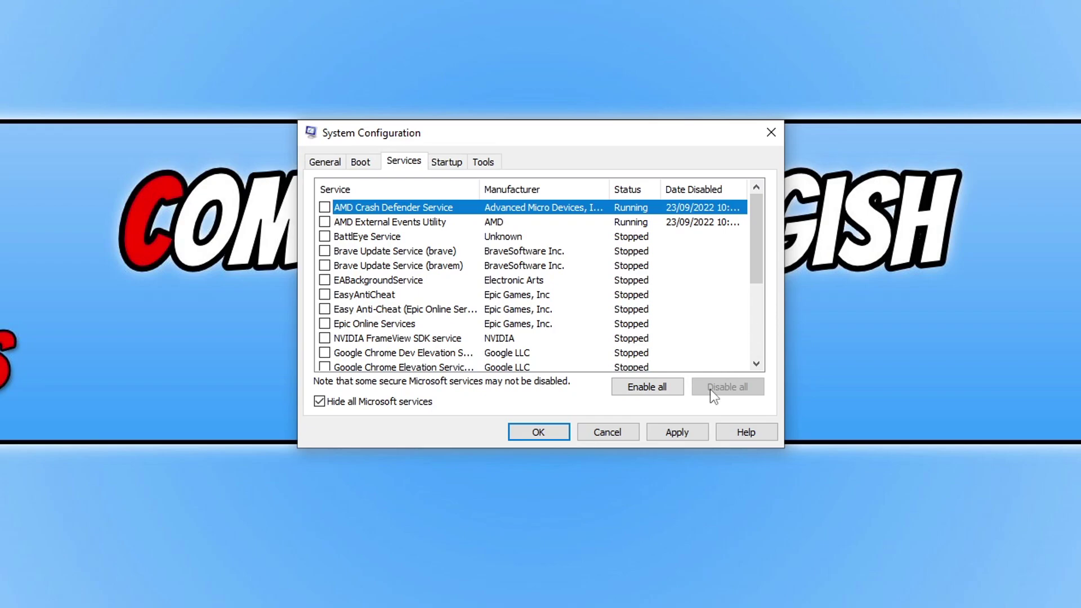
{"action": "left_click", "coordinate": [698, 430]}
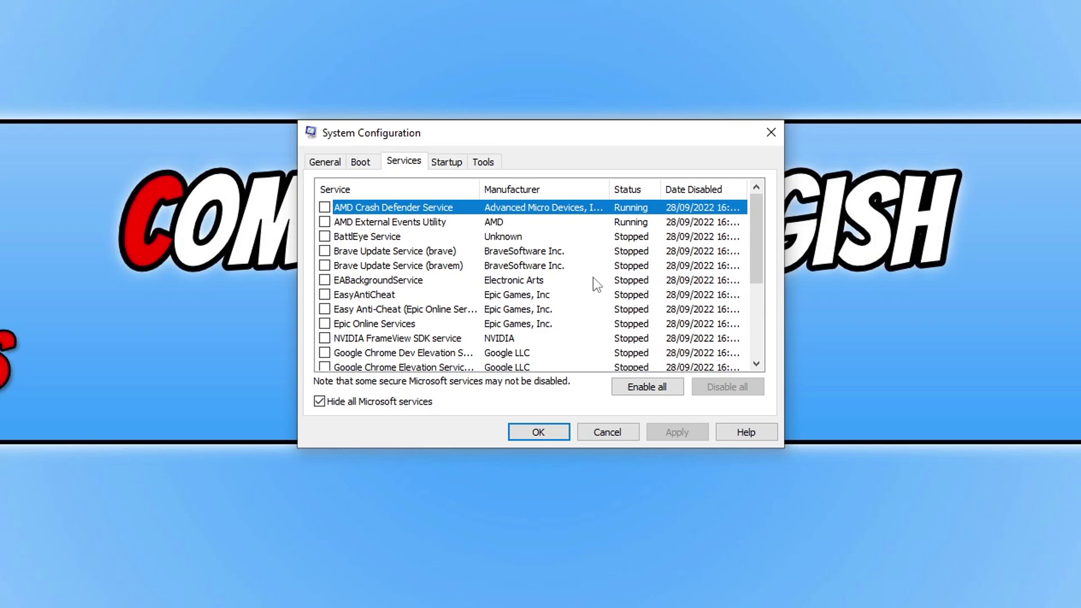
{"action": "left_click", "coordinate": [446, 162]}
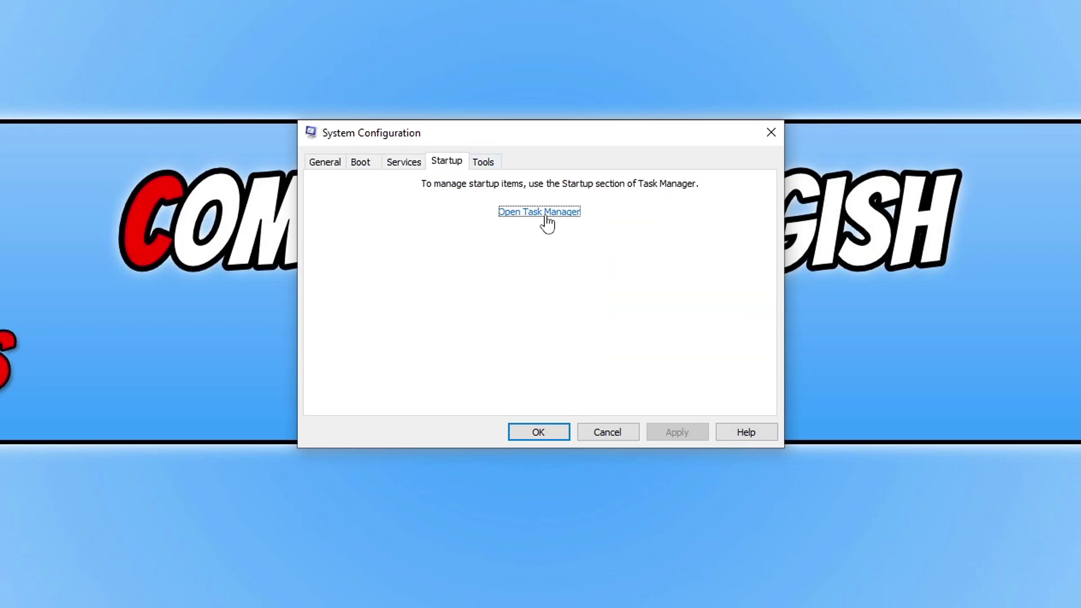
Open Task Manager's startup list and disable the Realtek HD Audio startup item
{"action": "left_click", "coordinate": [569, 216]}
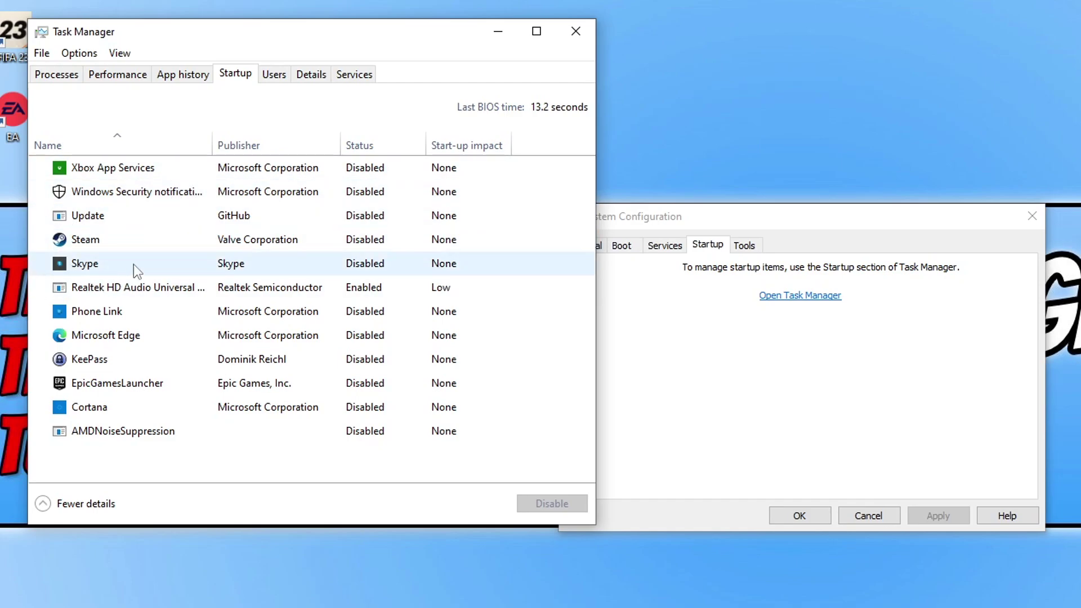
{"action": "right_click", "coordinate": [157, 286]}
{"action": "left_click", "coordinate": [166, 290]}
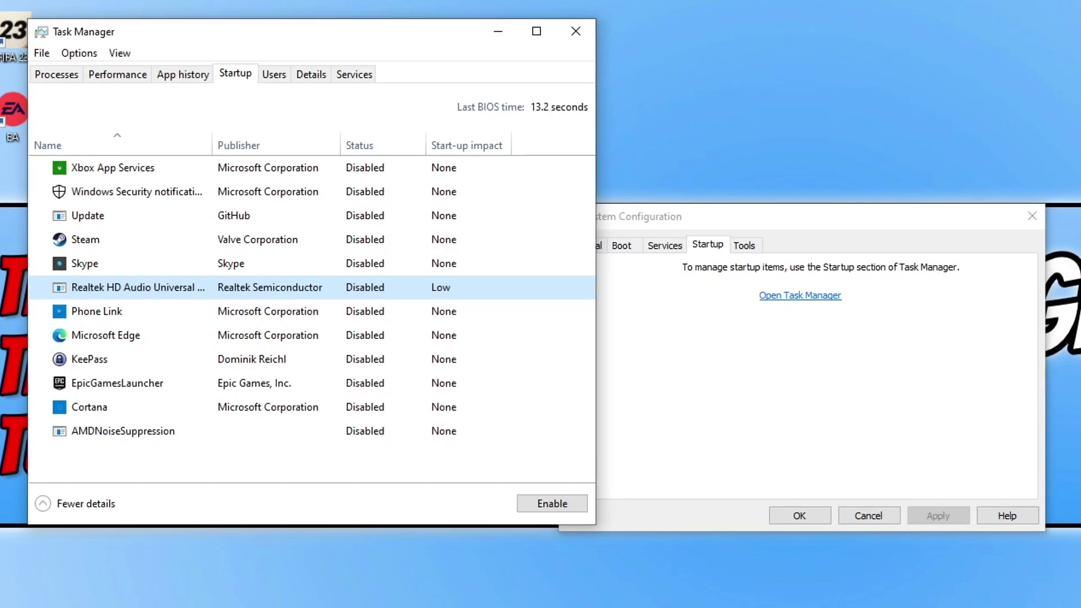
Show Task Manager's Users list and select the signed-in user account
{"action": "left_click", "coordinate": [274, 74]}
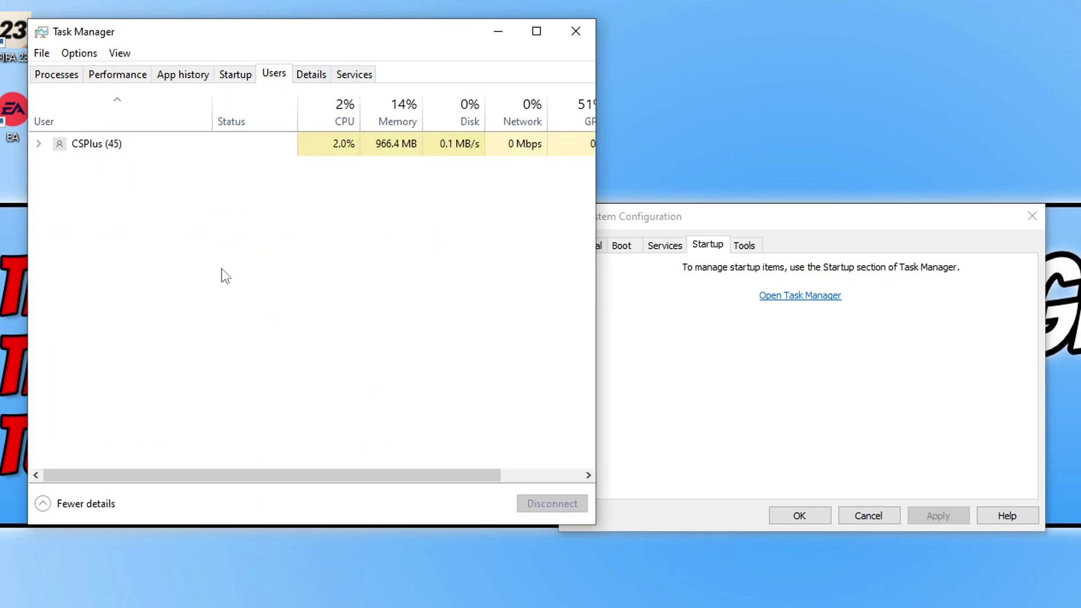
{"action": "left_click", "coordinate": [110, 150]}
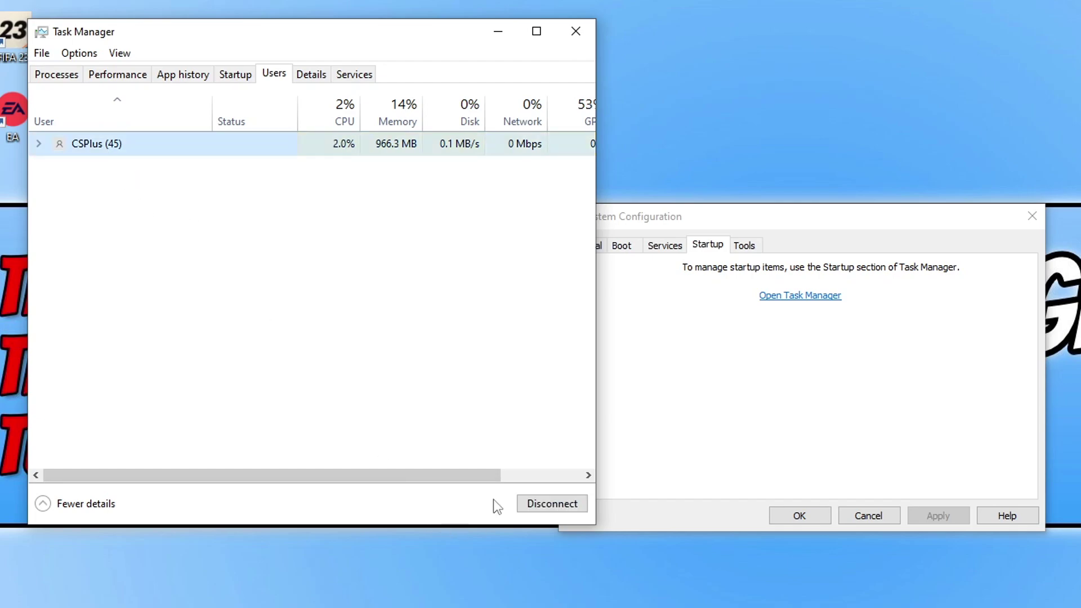